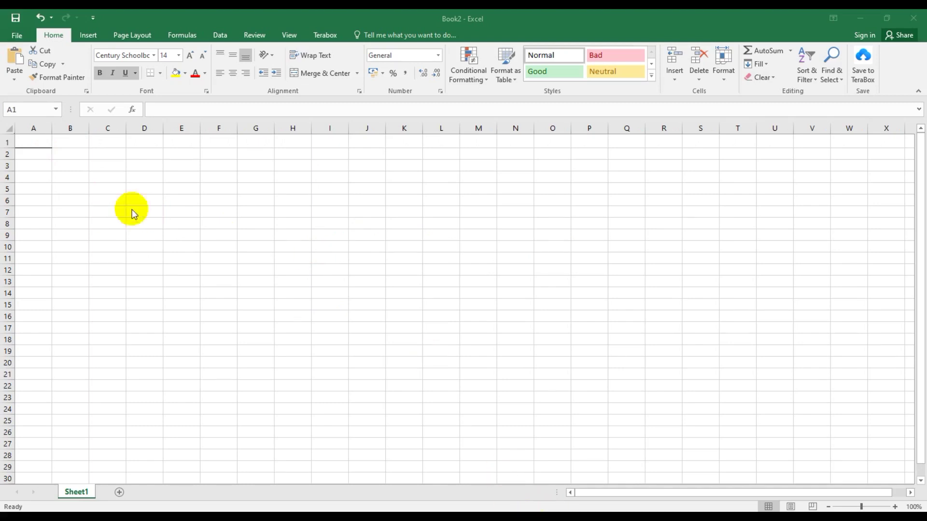
- Add an empty Chart1 chart sheet beside Sheet1 with F11 and maximize the workbook window
click(35, 142)
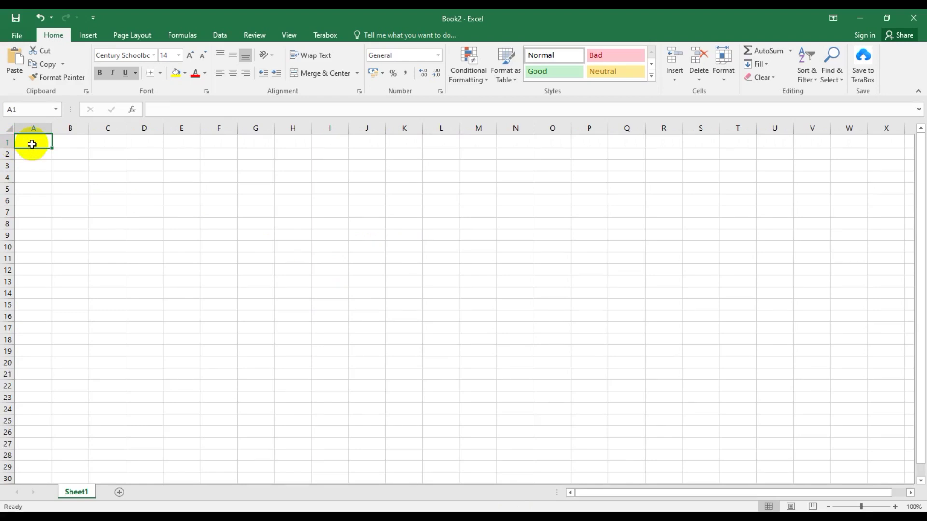
key(F11)
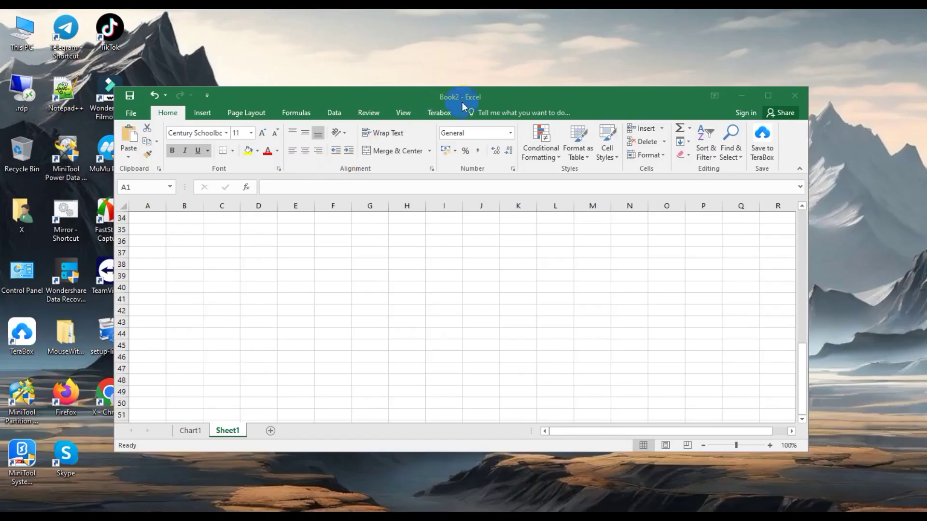
double_click(486, 99)
- Paste 'how to marge' into A34, then merge and center it across A34:B34
click(36, 141)
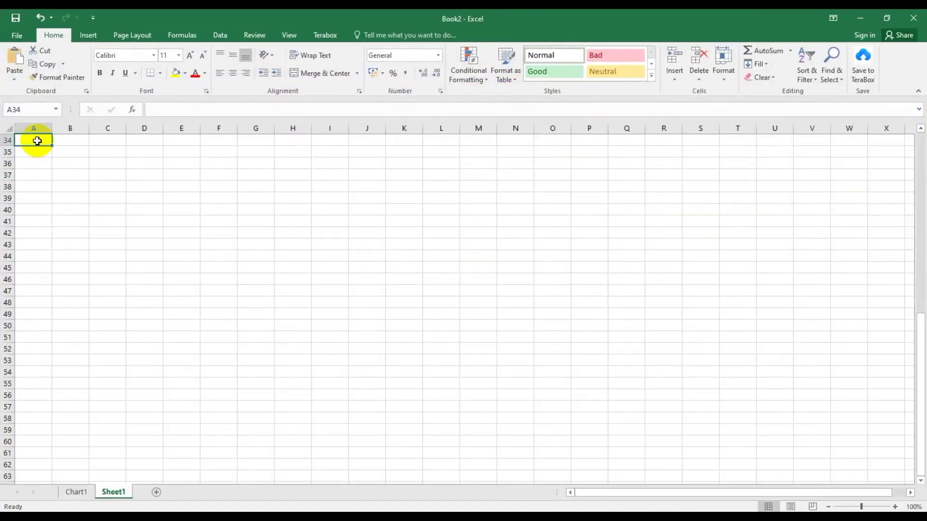
text(how to marge)
click(71, 154)
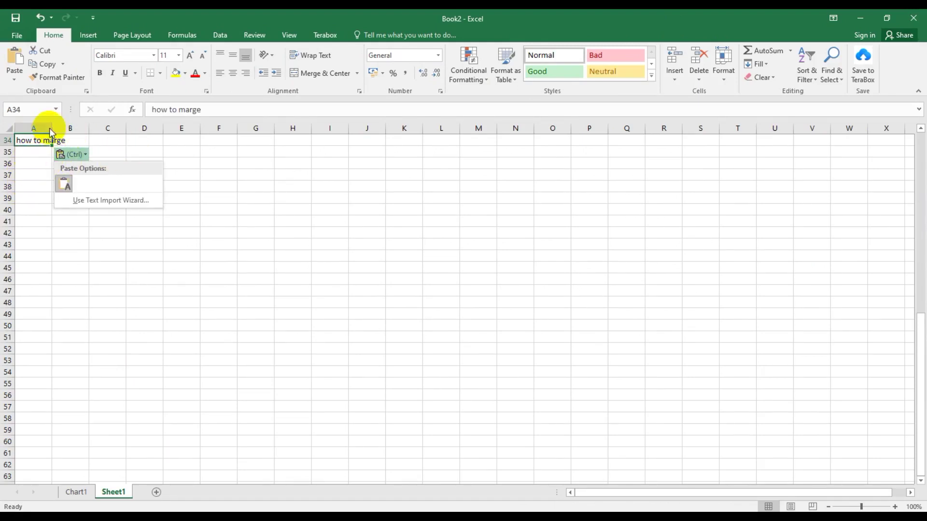
click(36, 152)
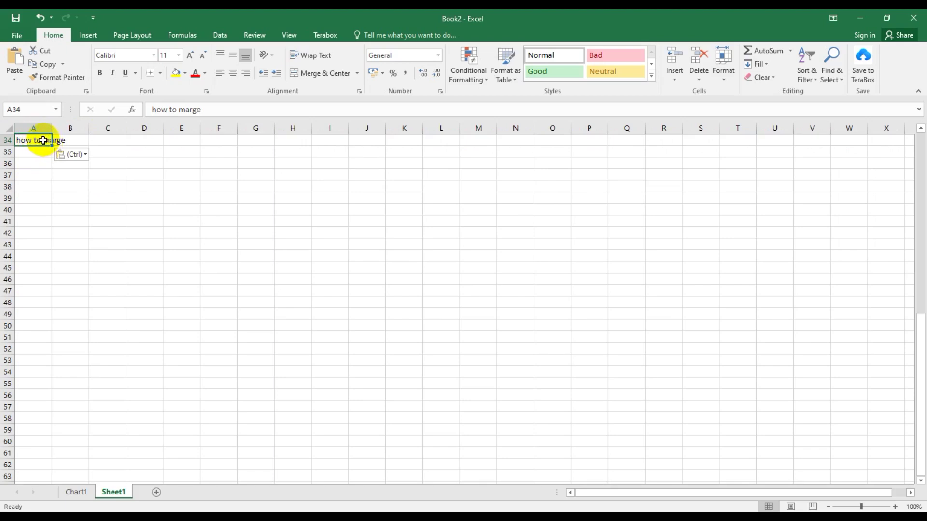
drag(43, 140, 70, 140)
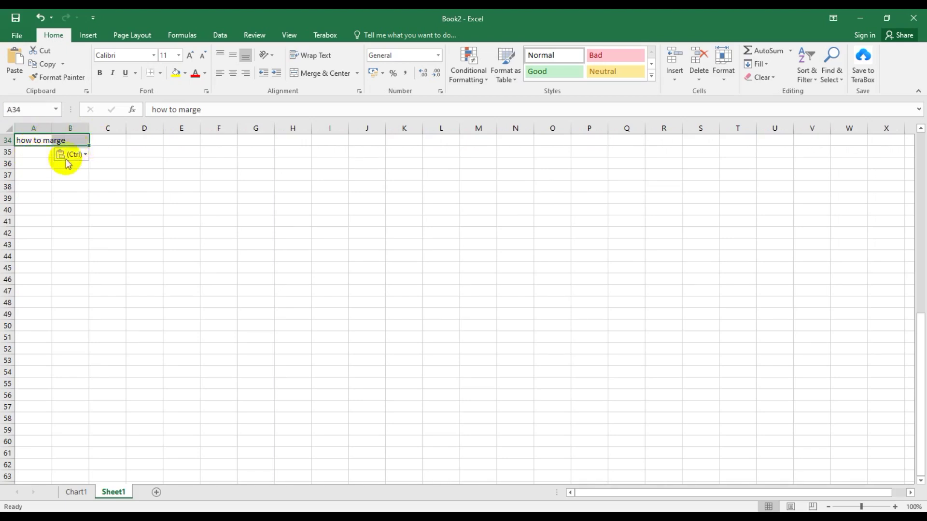
click(316, 74)
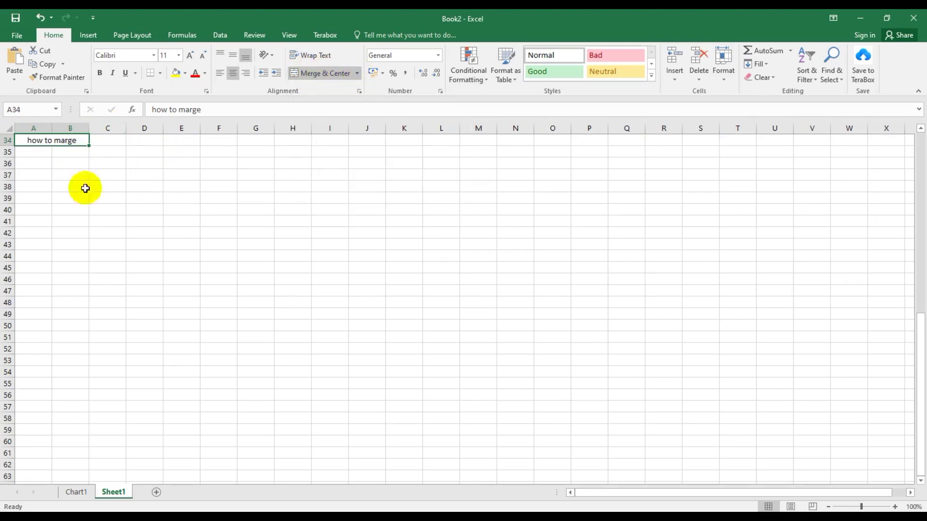
click(40, 152)
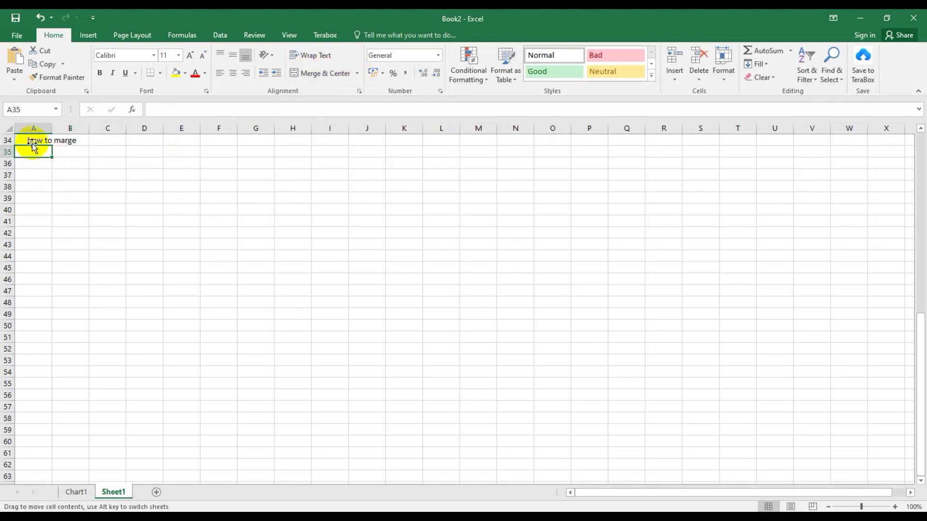
click(33, 140)
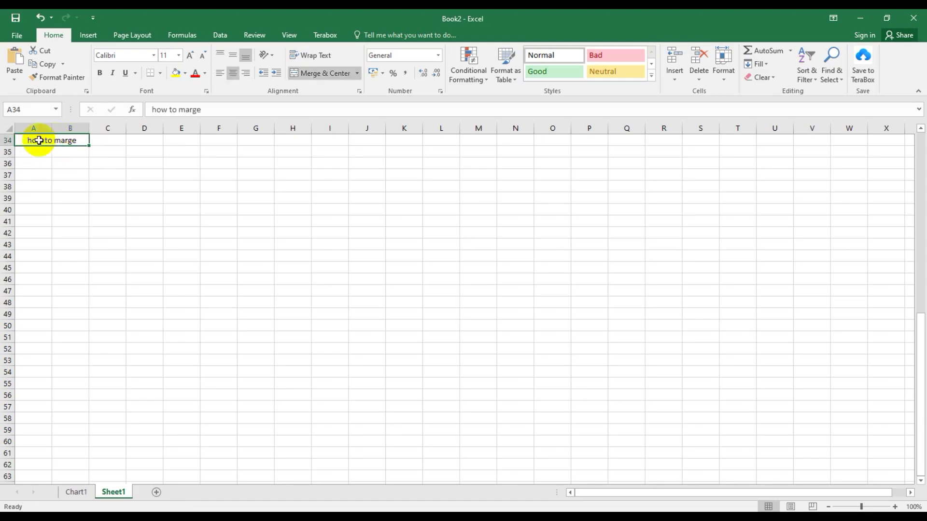